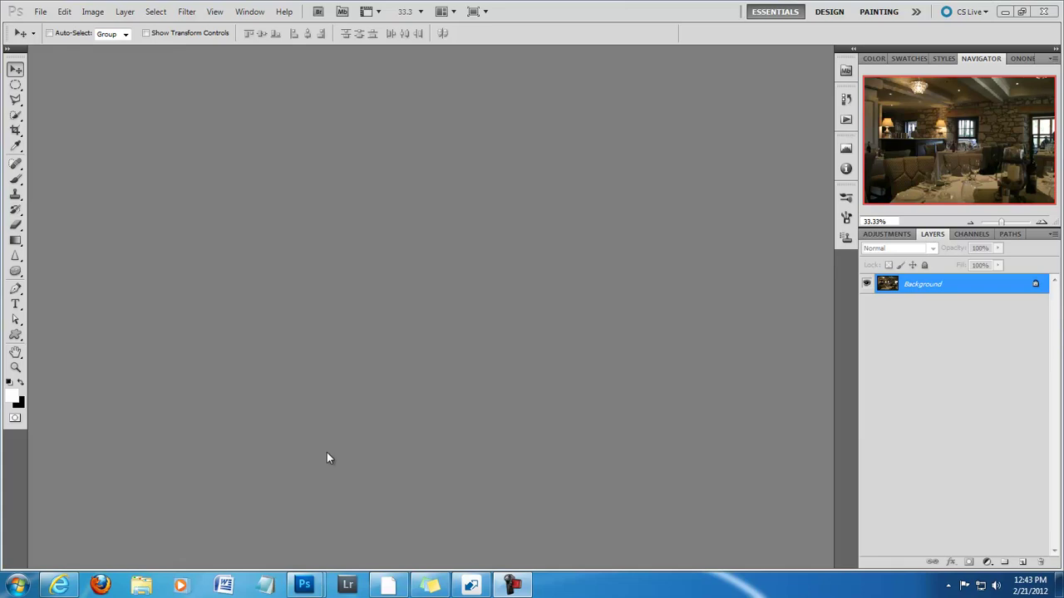
Bring the IMG_1795.JPG restaurant photo window forward and nudge it into place.
{"action": "left_click", "coordinate": [384, 507]}
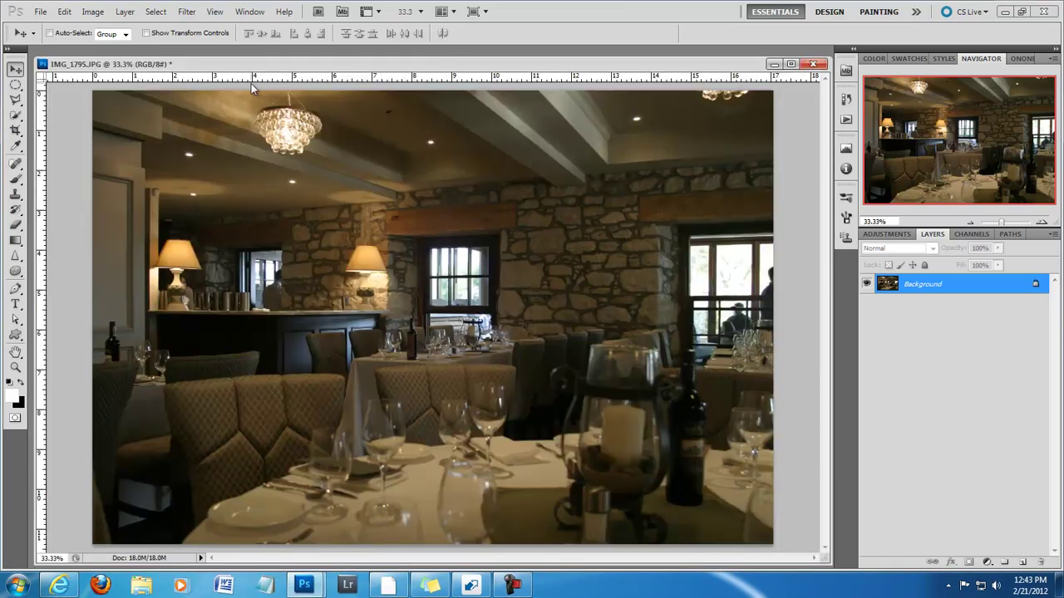
{"action": "left_click_drag", "start_coordinate": [256, 69], "coordinate": [257, 62]}
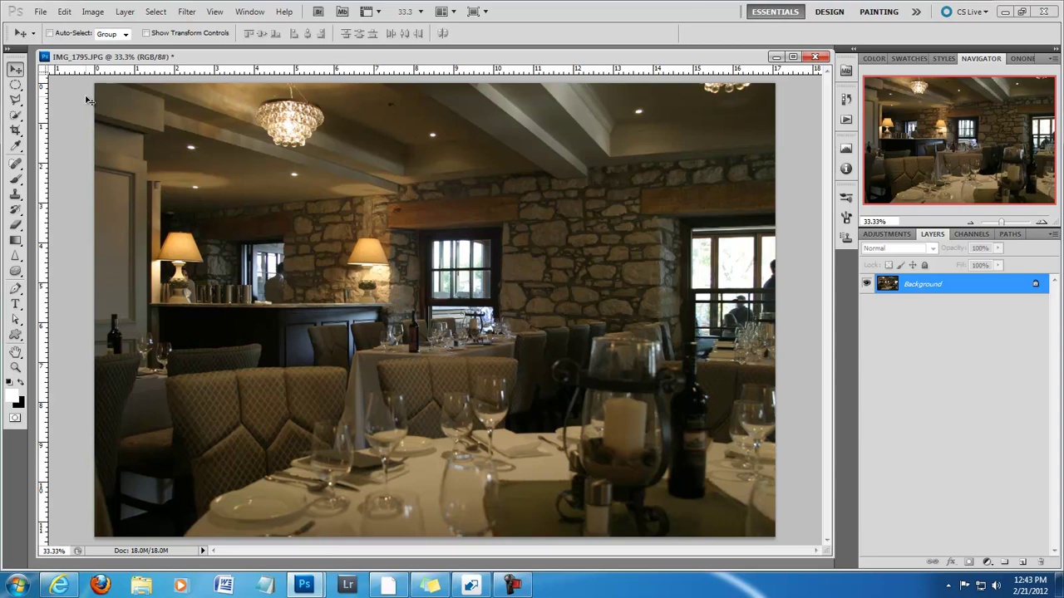
Outline the stone wall between the windows with the Polygonal Lasso and add empty Layer 1.
{"action": "left_click", "coordinate": [15, 100]}
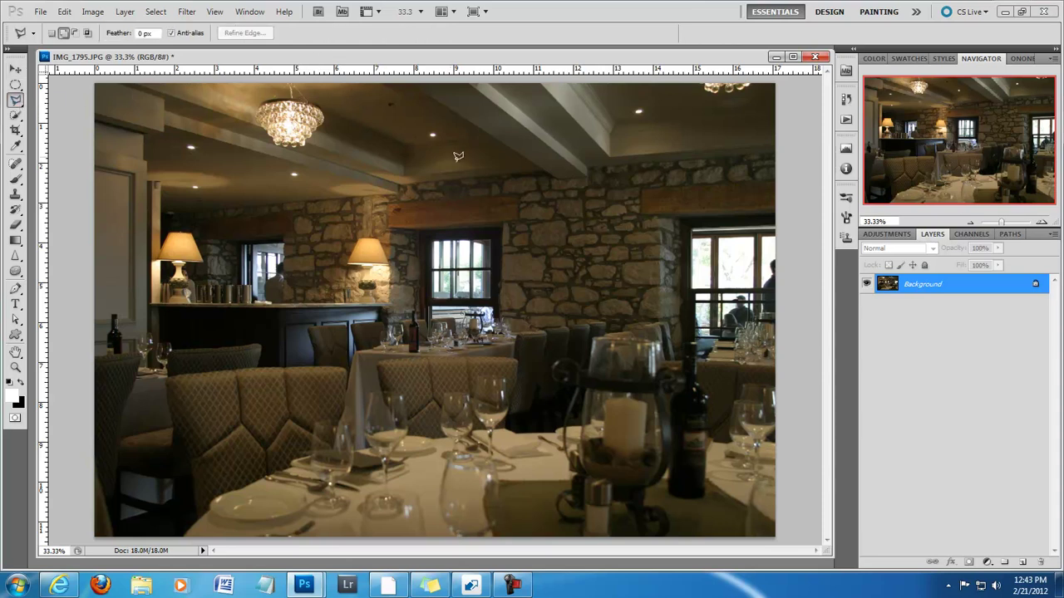
{"action": "mouse_move", "coordinate": [507, 218]}
{"action": "left_mouse_down"}
{"action": "mouse_move", "coordinate": [502, 329]}
{"action": "mouse_move", "coordinate": [664, 214]}
{"action": "mouse_move", "coordinate": [427, 47]}
{"action": "mouse_move", "coordinate": [508, 220]}
{"action": "left_mouse_up"}
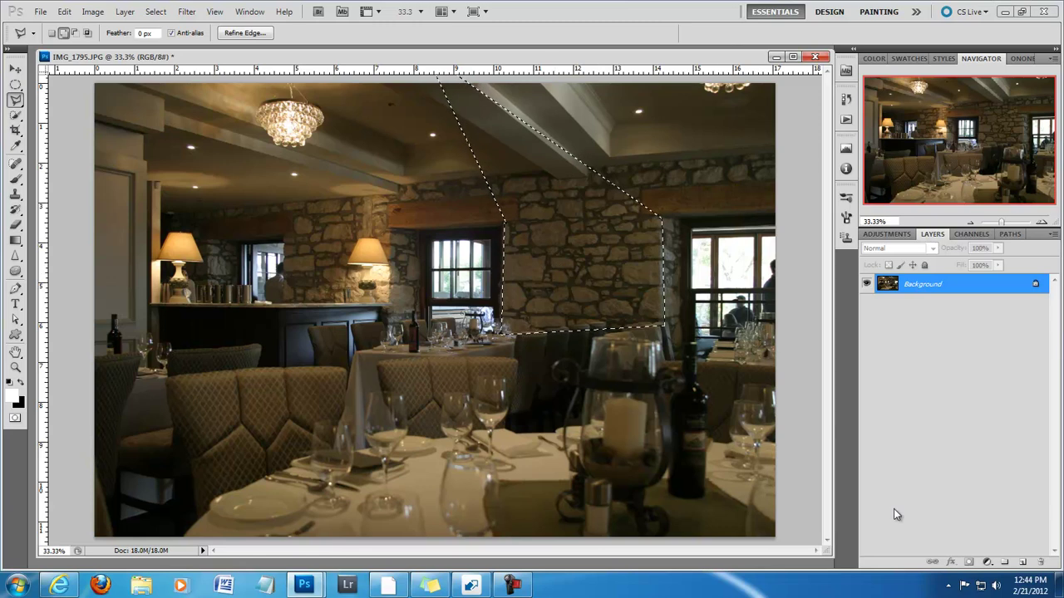
{"action": "left_click", "coordinate": [1022, 562]}
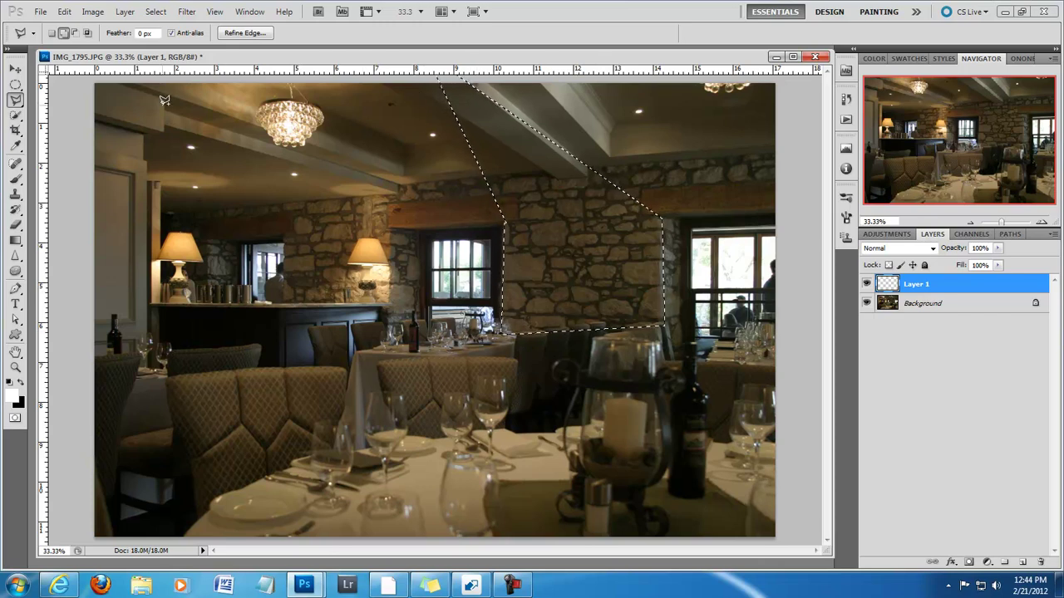
Feather the stone-wall selection with a 75-pixel radius.
{"action": "left_click", "coordinate": [158, 13]}
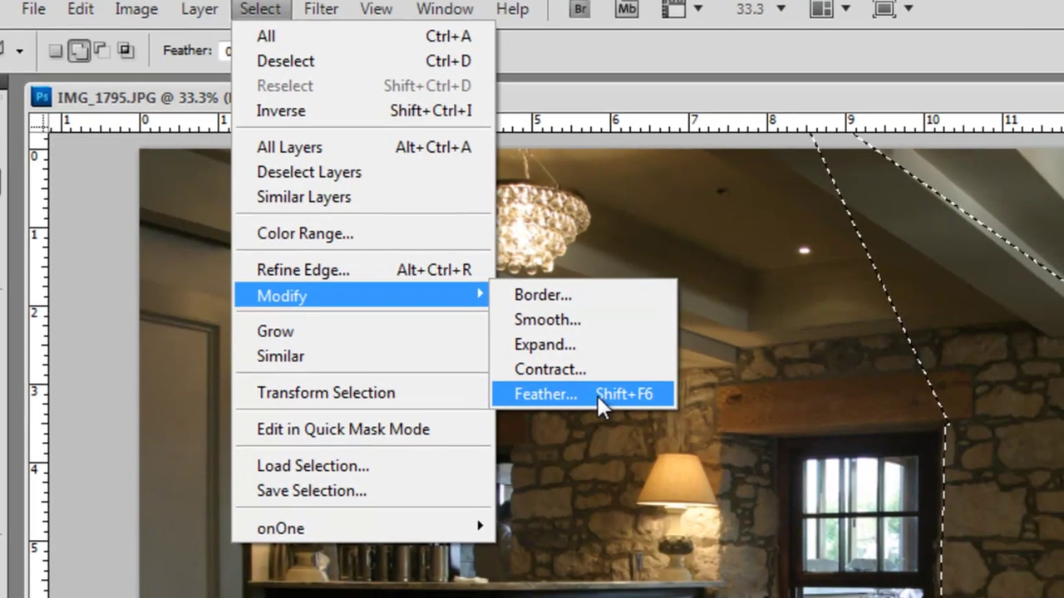
{"action": "left_click", "coordinate": [644, 407]}
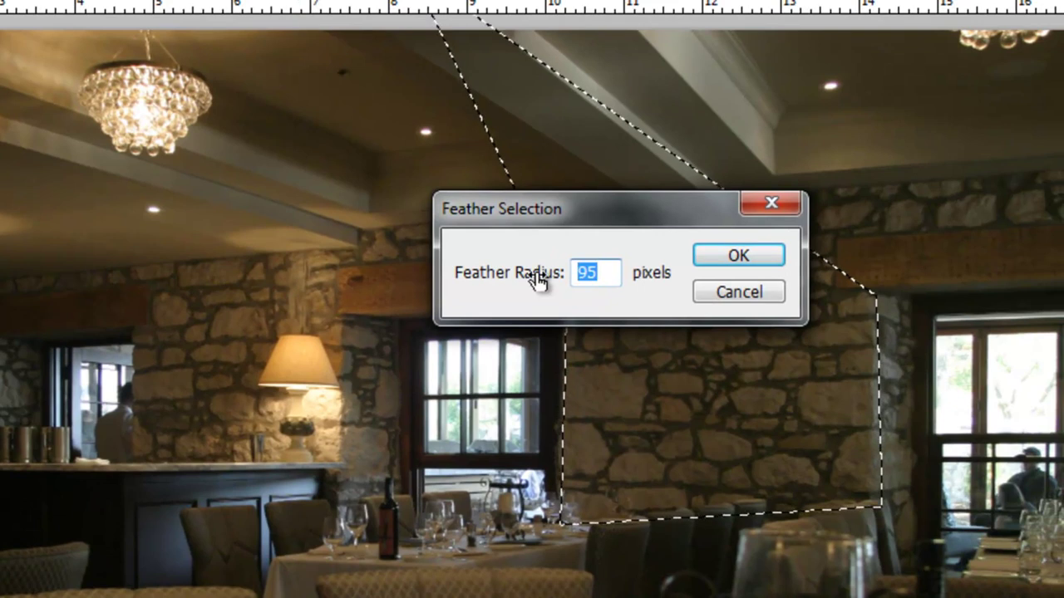
{"action": "type", "text": "75"}
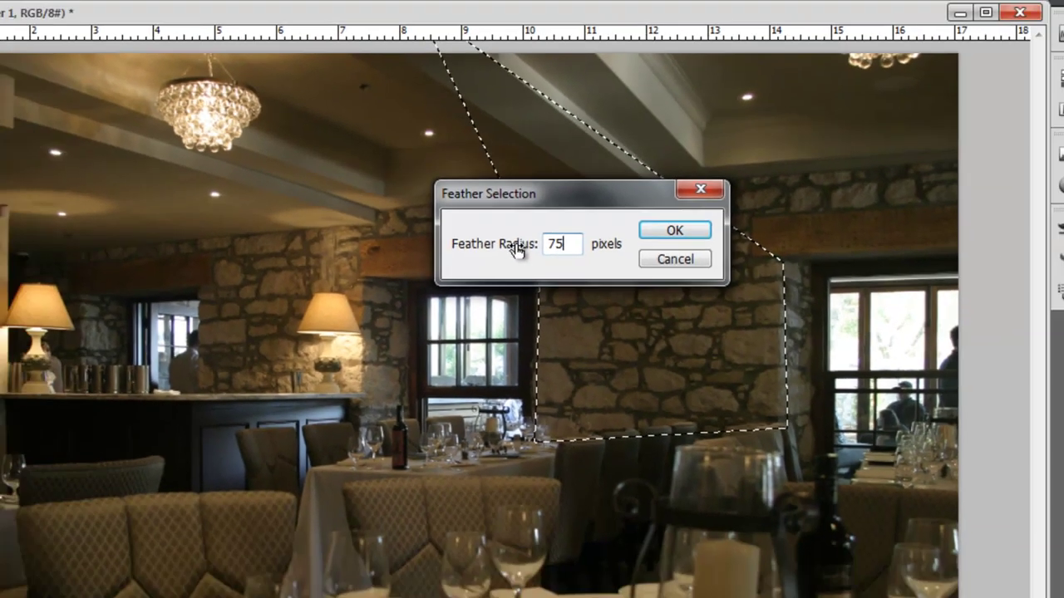
{"action": "left_click", "coordinate": [600, 203]}
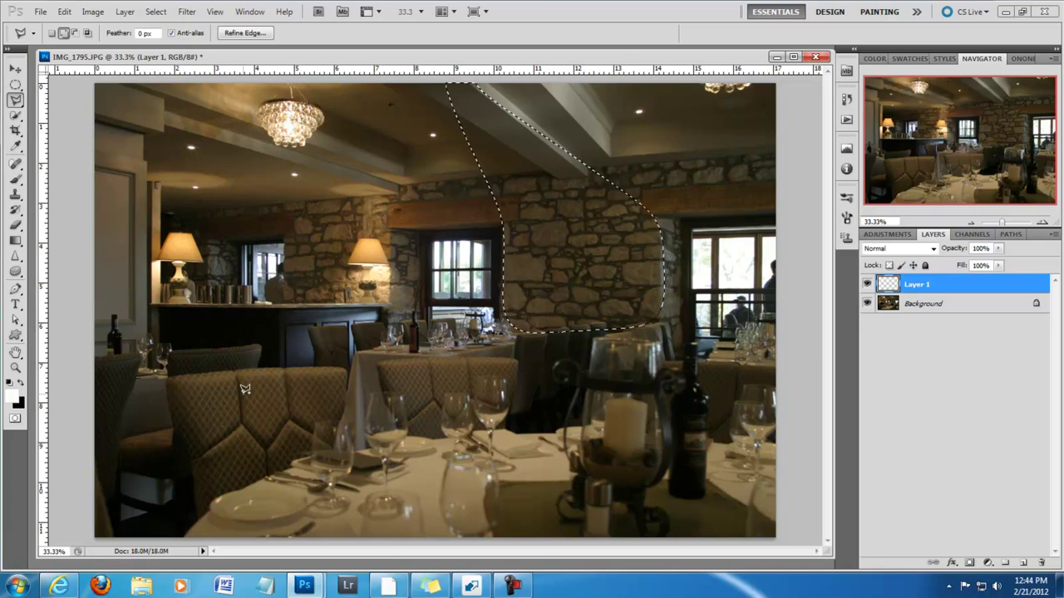
Fill the feathered selection with white on Layer 1, deselect, and preview a lower opacity.
{"action": "key", "text": "alt+BackSpace"}
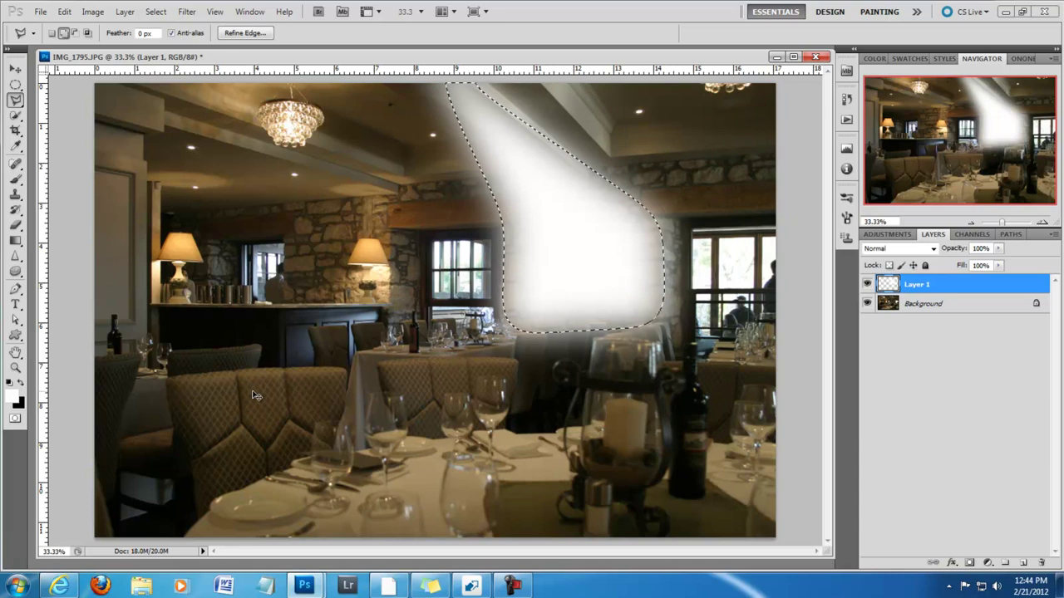
{"action": "key", "text": "ctrl+d"}
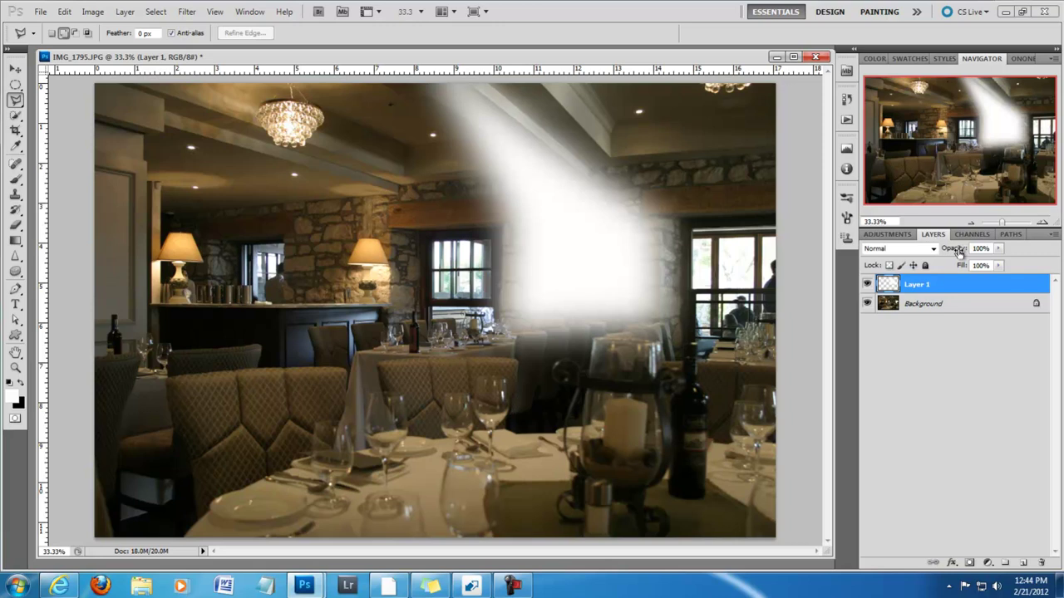
{"action": "mouse_move", "coordinate": [958, 252]}
{"action": "left_mouse_down"}
{"action": "mouse_move", "coordinate": [912, 252]}
{"action": "mouse_move", "coordinate": [1000, 247]}
{"action": "mouse_move", "coordinate": [926, 273]}
{"action": "mouse_move", "coordinate": [1003, 267]}
{"action": "left_mouse_up"}
Set Layer 1 to Overlay, compare it on and off, then duplicate it as Layer 1 copy.
{"action": "left_click", "coordinate": [931, 249]}
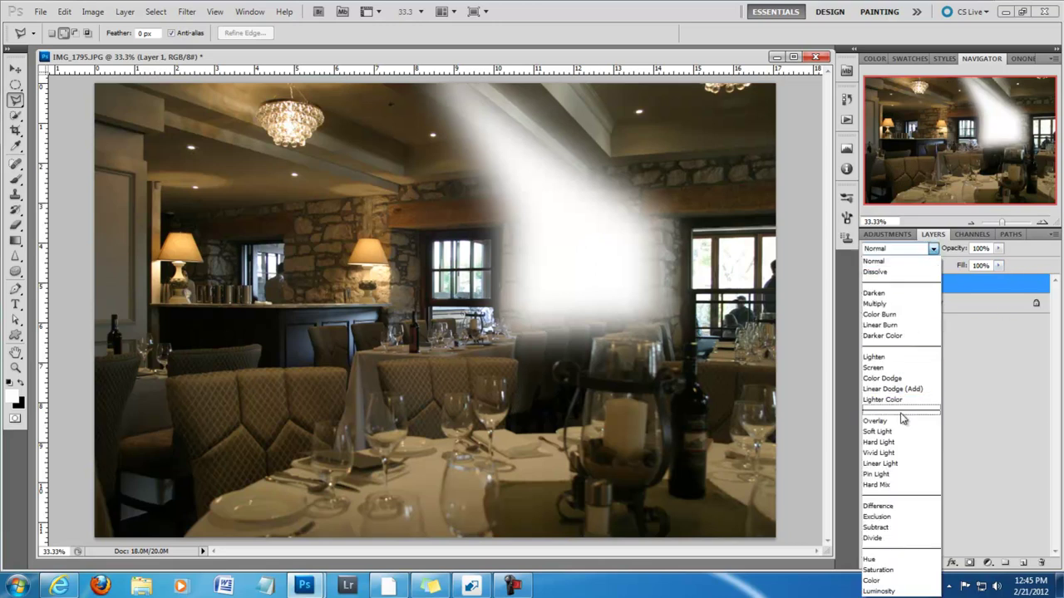
{"action": "left_click", "coordinate": [898, 421]}
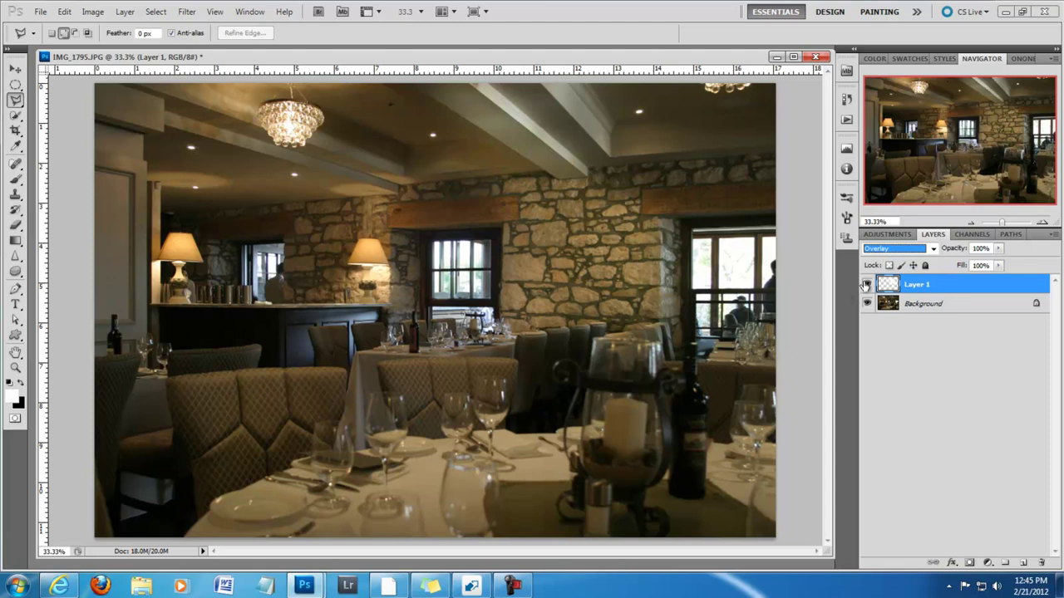
{"action": "left_click", "coordinate": [867, 284]}
{"action": "left_click", "coordinate": [866, 284]}
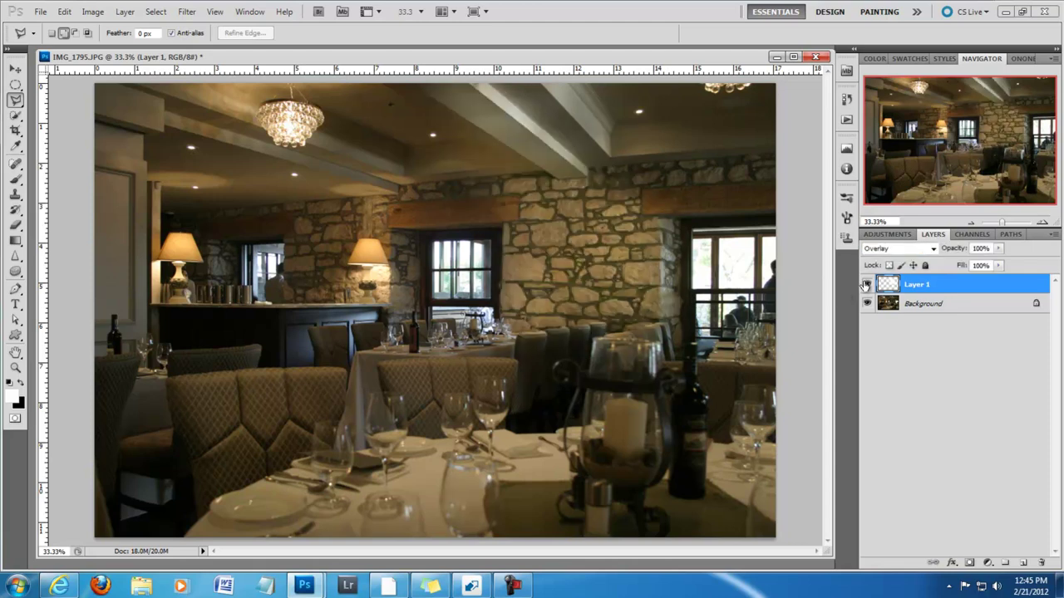
{"action": "left_click", "coordinate": [866, 284]}
{"action": "key", "text": "ctrl+j"}
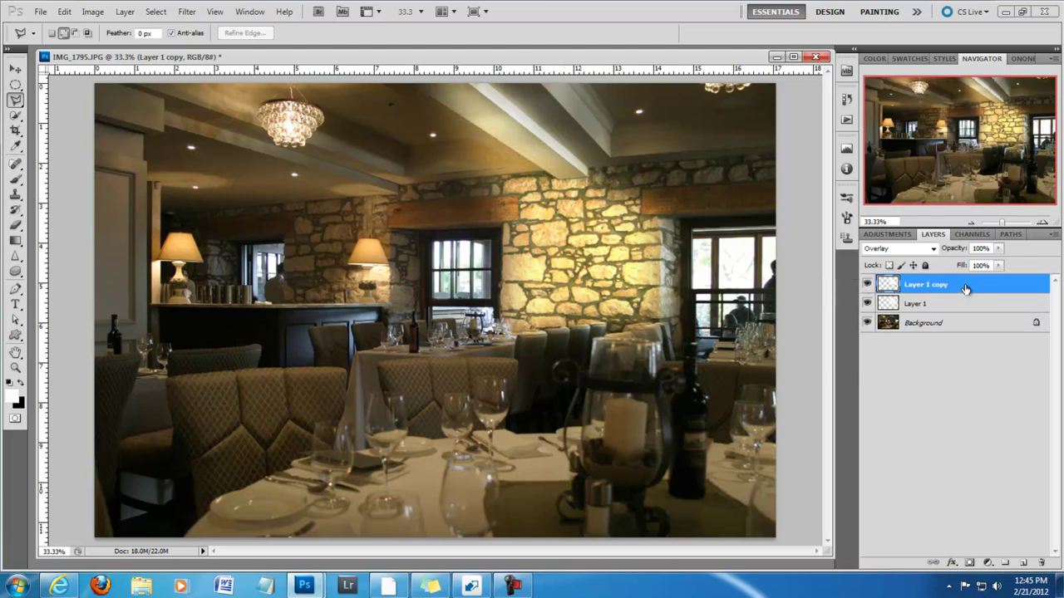
Delete Layer 1 copy and Layer 1, then create a fresh empty layer.
{"action": "left_click_drag", "start_coordinate": [965, 287], "coordinate": [1042, 558]}
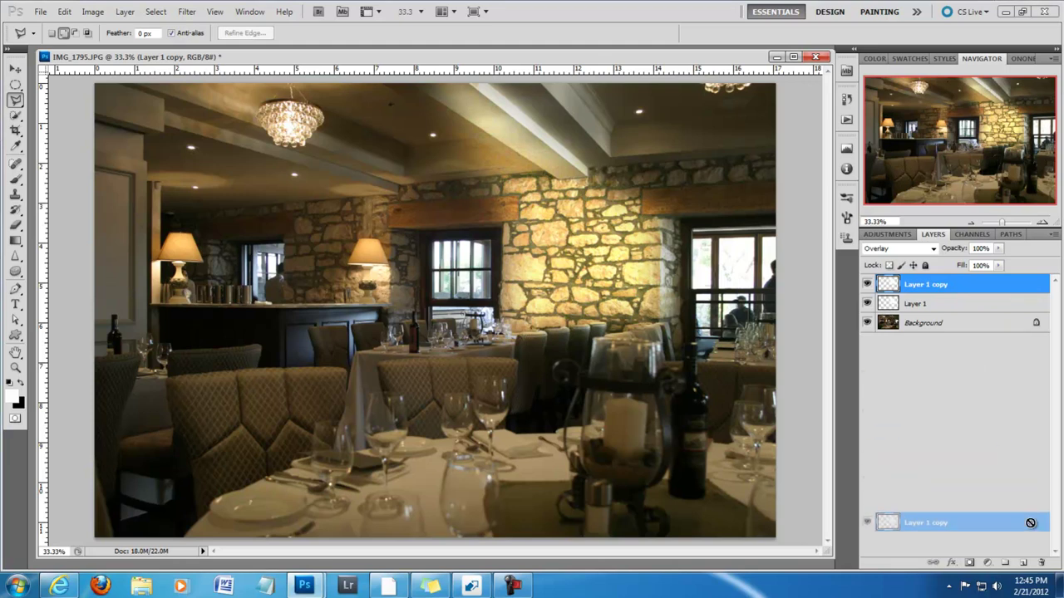
{"action": "mouse_move", "coordinate": [970, 284]}
{"action": "left_mouse_down"}
{"action": "mouse_move", "coordinate": [1028, 547]}
{"action": "mouse_move", "coordinate": [1041, 562]}
{"action": "left_mouse_up"}
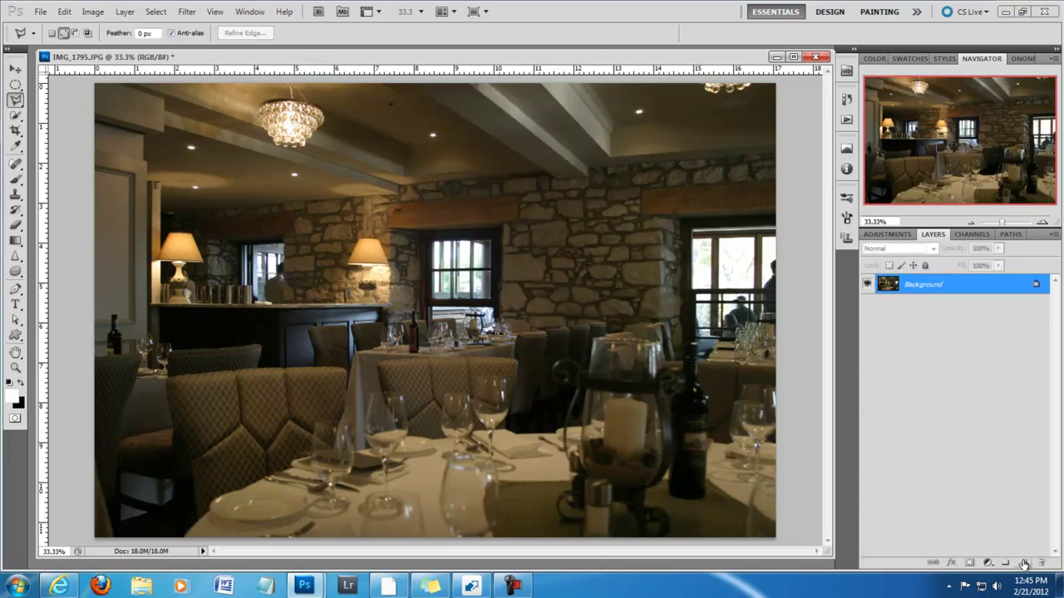
{"action": "left_click", "coordinate": [1025, 563]}
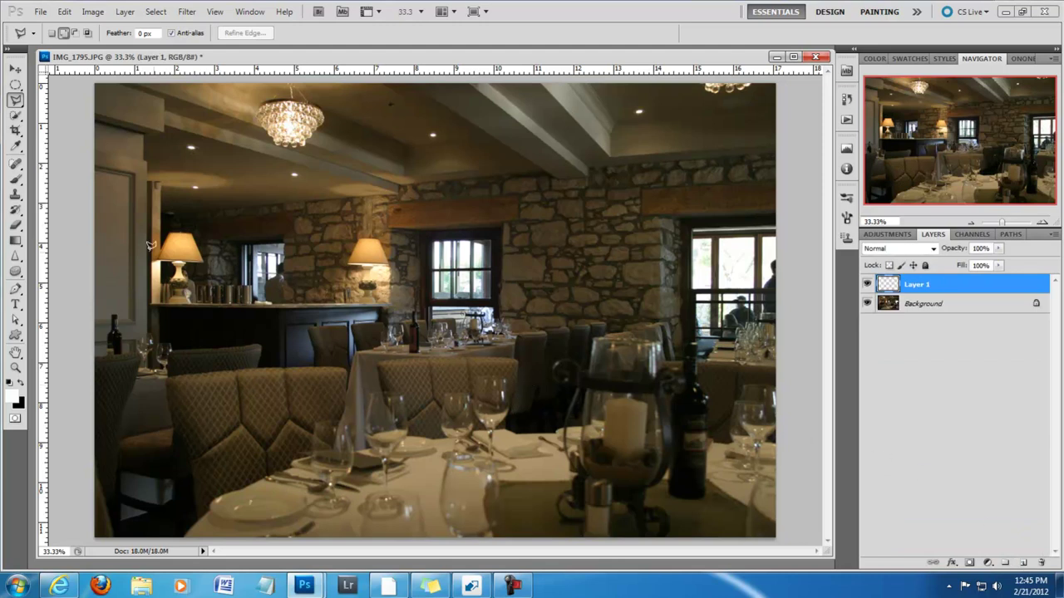
Paint a soft white glow on the stone wall with a 900 px, 0% hardness brush.
{"action": "left_click", "coordinate": [15, 179]}
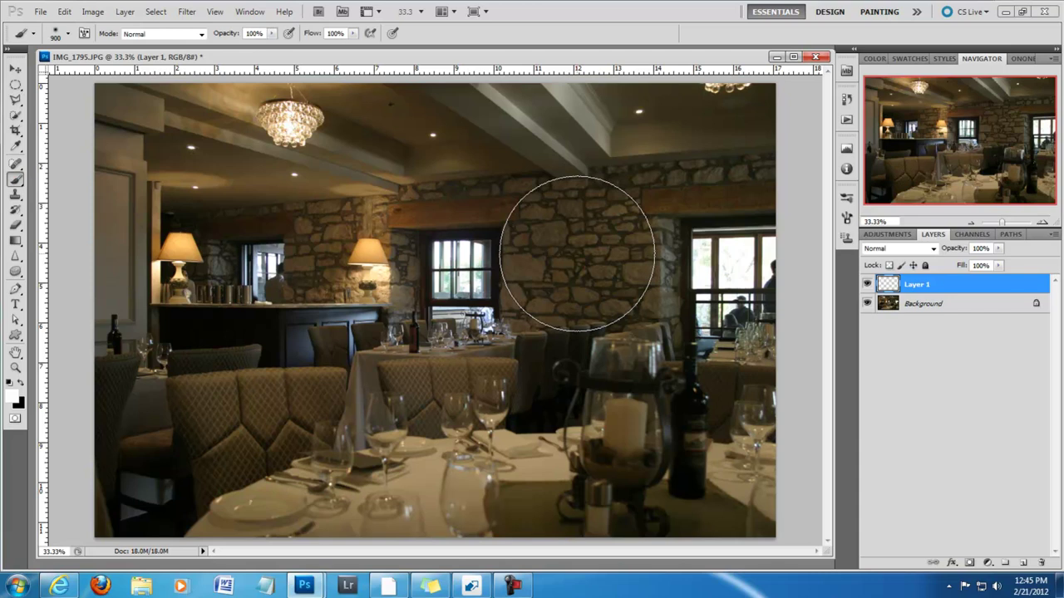
{"action": "key", "text": "bracketleft"}
{"action": "key", "text": "bracketleft"}
{"action": "key", "text": "bracketleft"}
{"action": "key", "text": "bracketright"}
{"action": "key", "text": "bracketright"}
{"action": "key", "text": "bracketright"}
{"action": "key", "text": "bracketright"}
{"action": "key", "text": "bracketright"}
{"action": "key", "text": "bracketright"}
{"action": "key", "text": "bracketright"}
{"action": "key", "text": "bracketleft"}
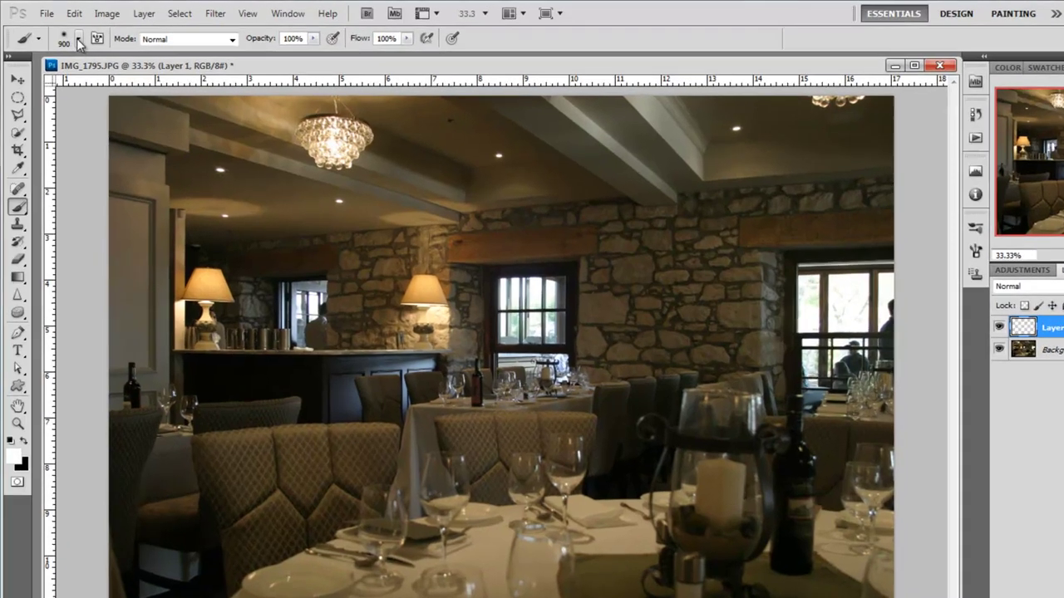
{"action": "left_click", "coordinate": [66, 34]}
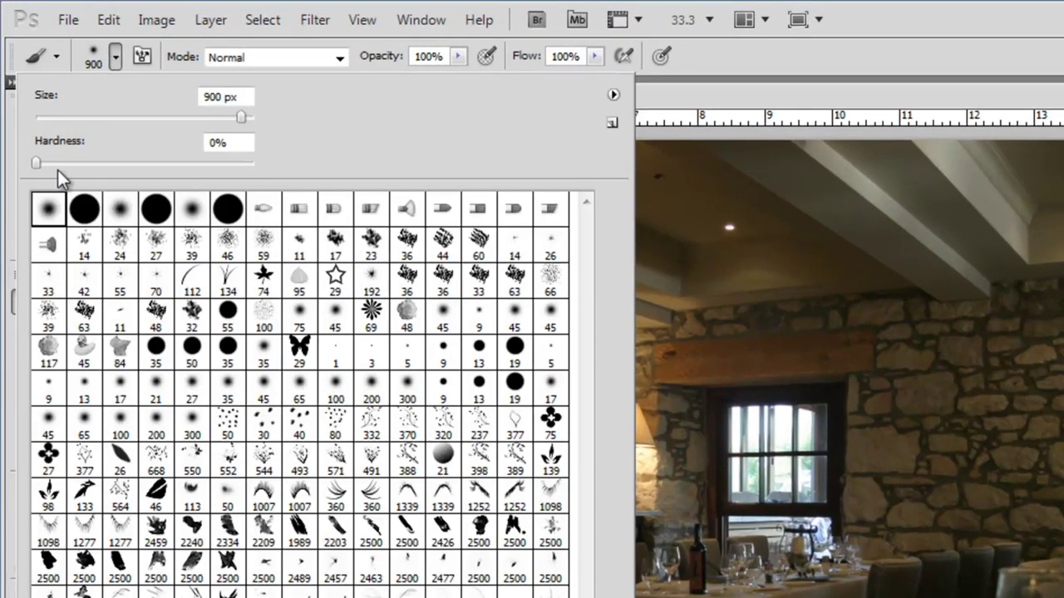
{"action": "left_click", "coordinate": [37, 163]}
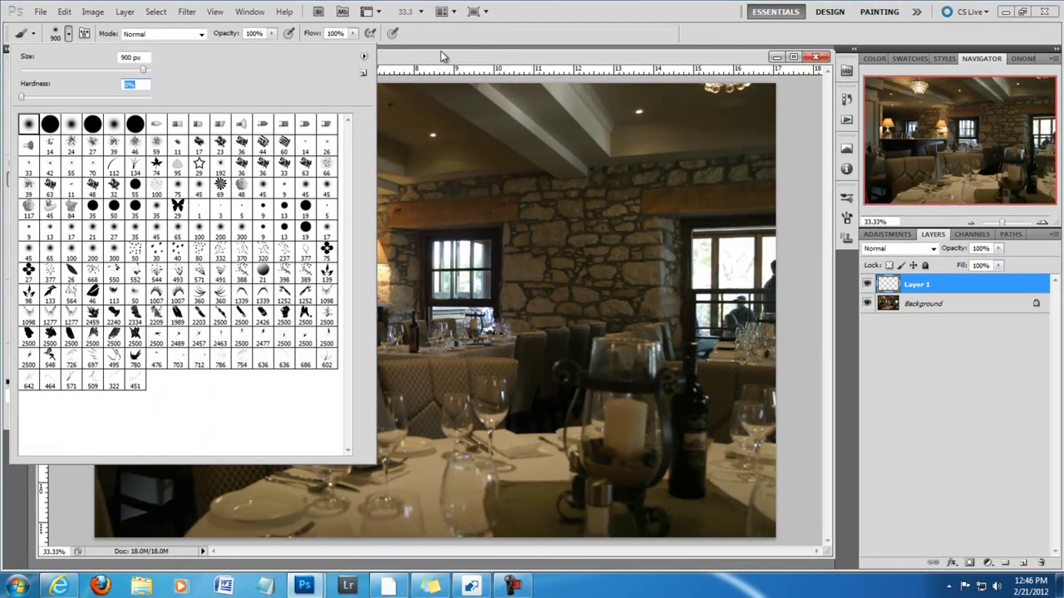
{"action": "left_click", "coordinate": [440, 50]}
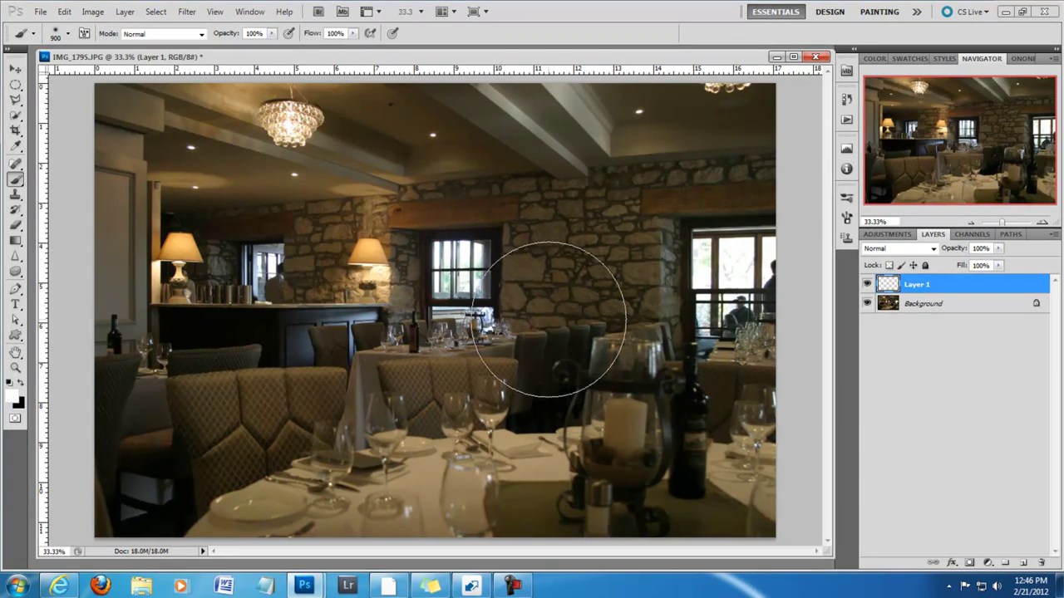
{"action": "left_click", "coordinate": [585, 250]}
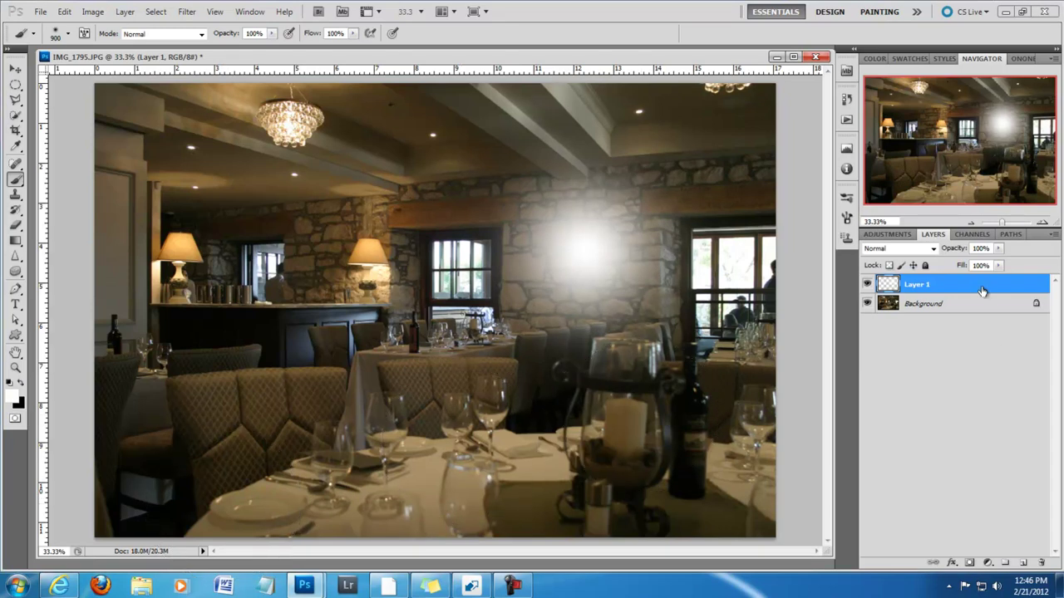
{"action": "left_click", "coordinate": [933, 248]}
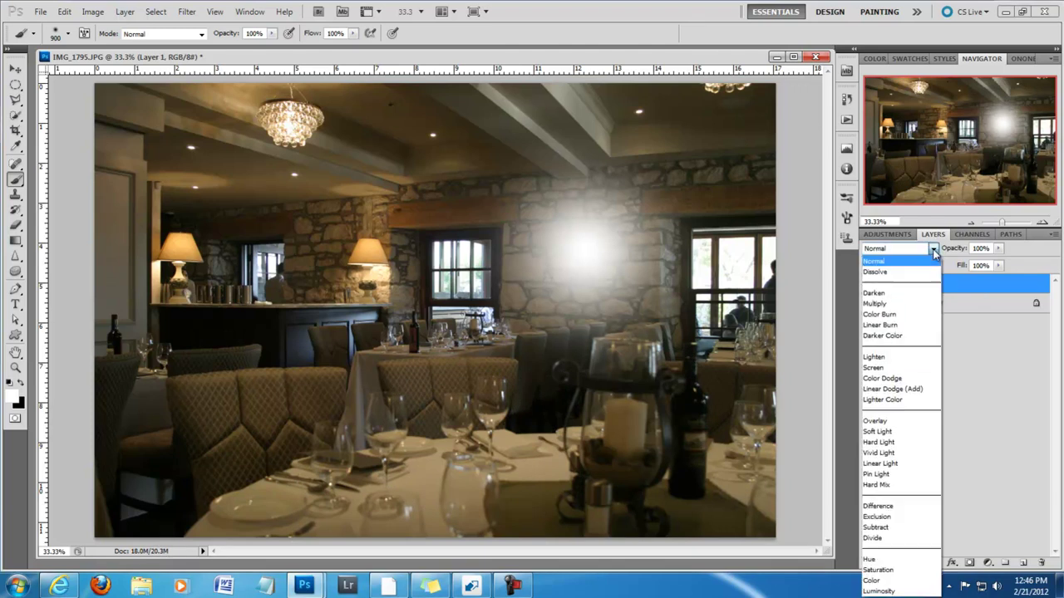
Blend the painted glow in Overlay mode and move it onto the stone wall.
{"action": "left_click", "coordinate": [914, 421]}
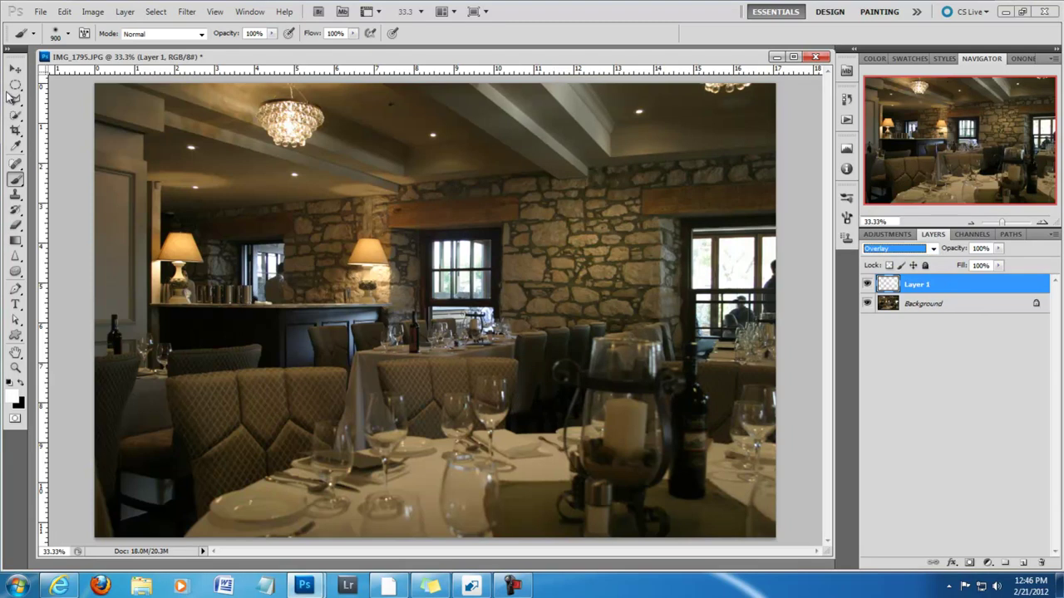
{"action": "left_click", "coordinate": [15, 68]}
{"action": "mouse_move", "coordinate": [595, 276]}
{"action": "left_mouse_down"}
{"action": "mouse_move", "coordinate": [491, 207]}
{"action": "mouse_move", "coordinate": [197, 410]}
{"action": "mouse_move", "coordinate": [636, 332]}
{"action": "left_mouse_up"}
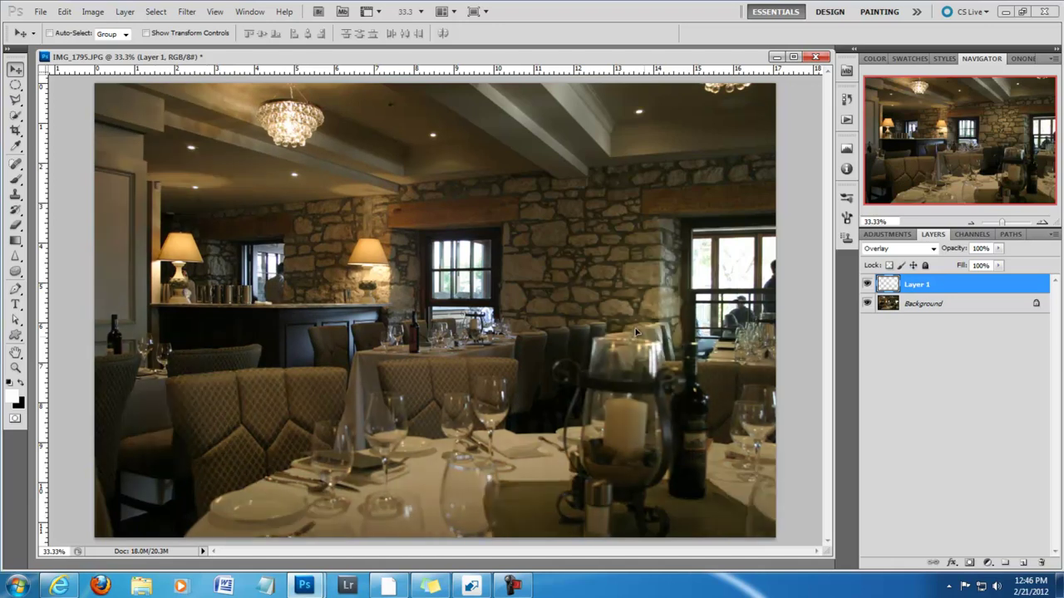
{"action": "left_click_drag", "start_coordinate": [637, 332], "coordinate": [586, 266]}
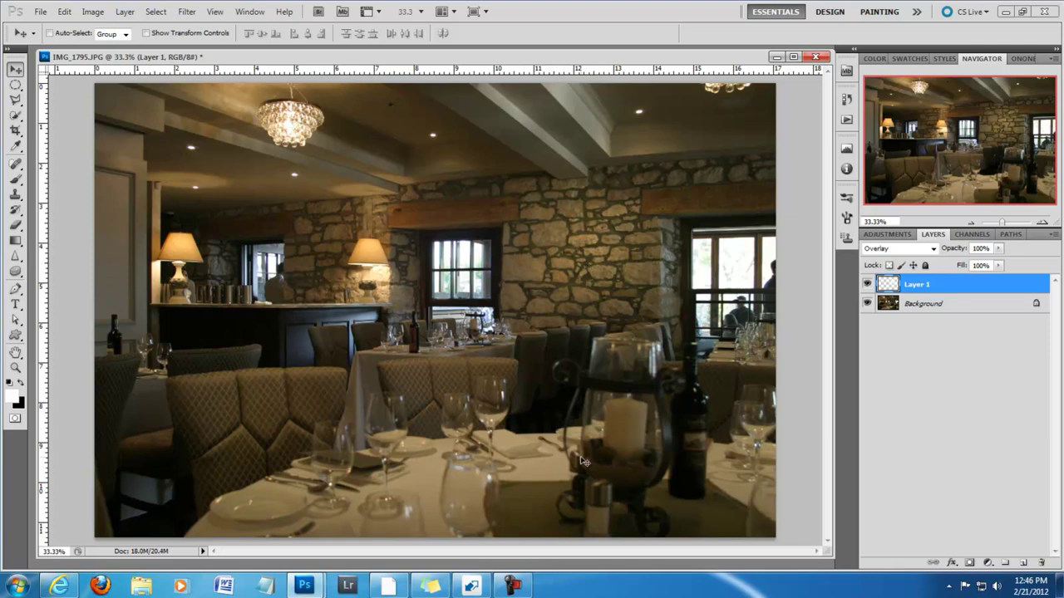
Duplicate the glow, scale the copy to about 57%, and place it over the candle.
{"action": "key", "text": "ctrl+j"}
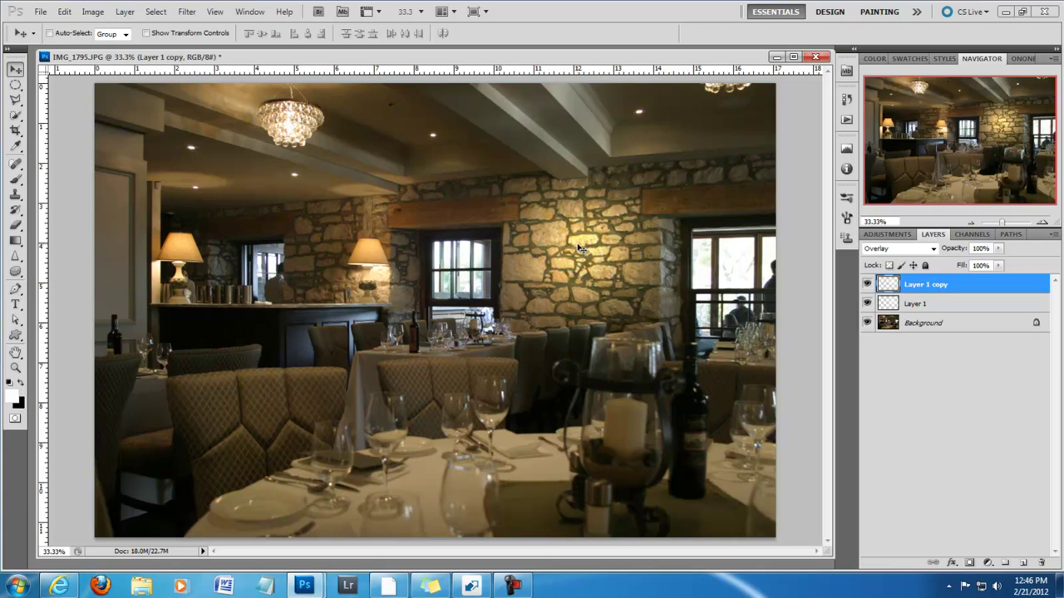
{"action": "mouse_move", "coordinate": [581, 249]}
{"action": "left_mouse_down"}
{"action": "mouse_move", "coordinate": [242, 229]}
{"action": "mouse_move", "coordinate": [394, 432]}
{"action": "mouse_move", "coordinate": [393, 359]}
{"action": "mouse_move", "coordinate": [619, 413]}
{"action": "left_mouse_up"}
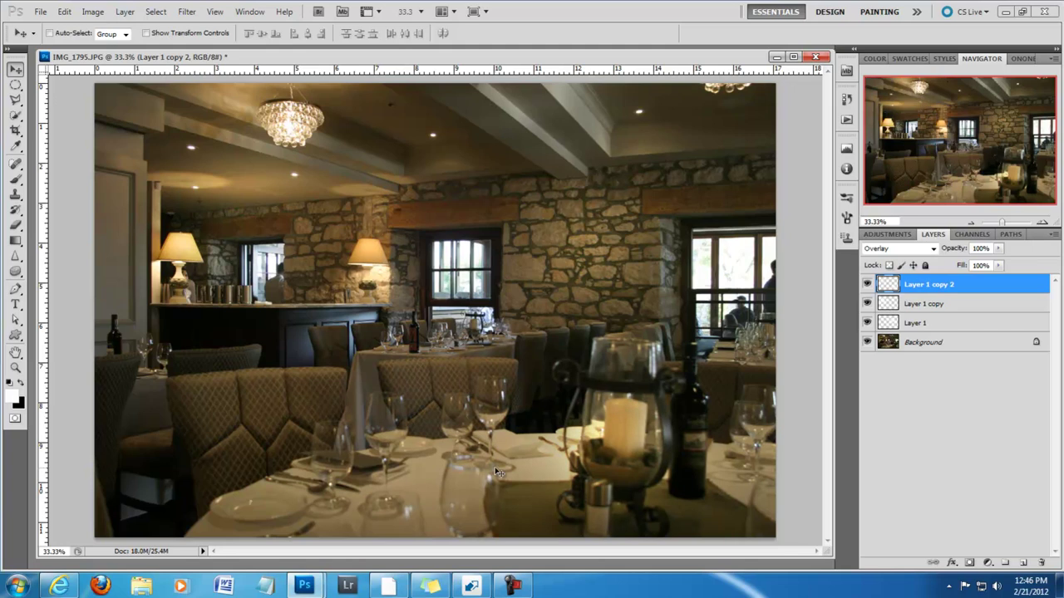
{"action": "key", "text": "ctrl+t"}
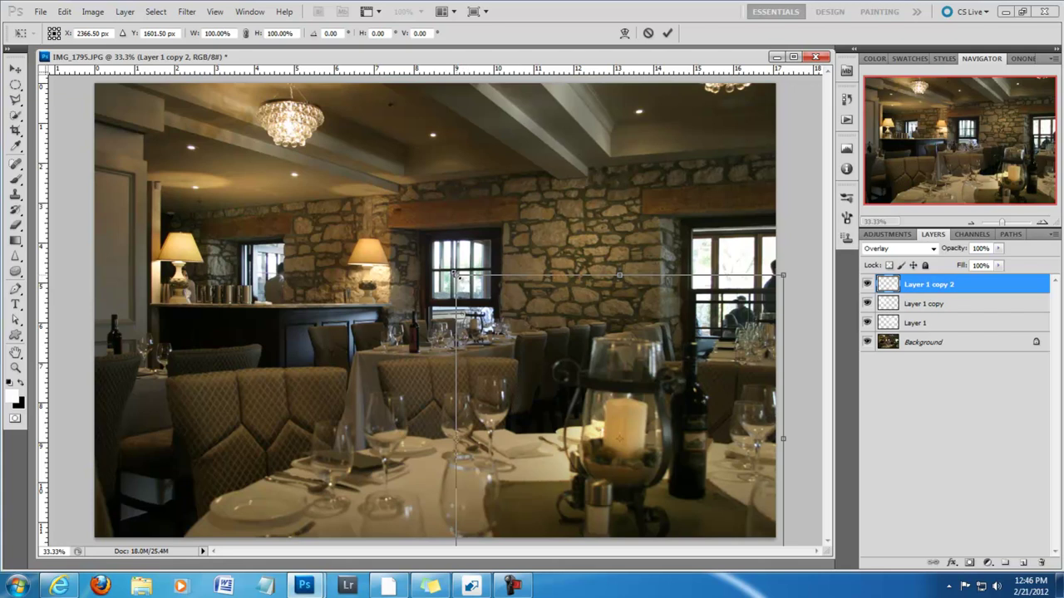
{"action": "left_click_drag", "start_coordinate": [456, 275], "coordinate": [526, 347]}
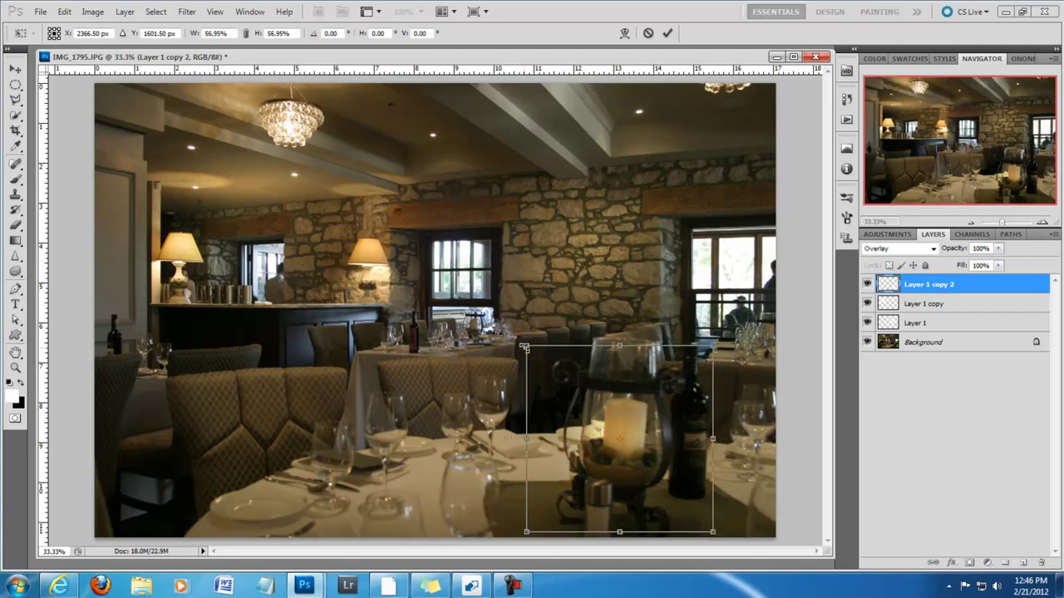
{"action": "key", "text": "Return"}
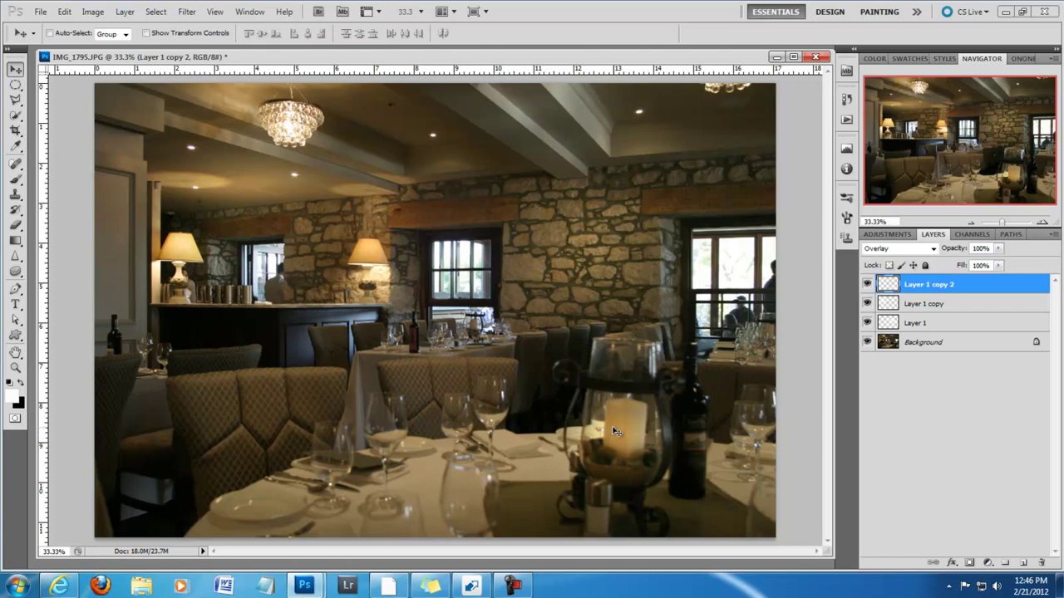
{"action": "left_click_drag", "start_coordinate": [616, 420], "coordinate": [620, 404]}
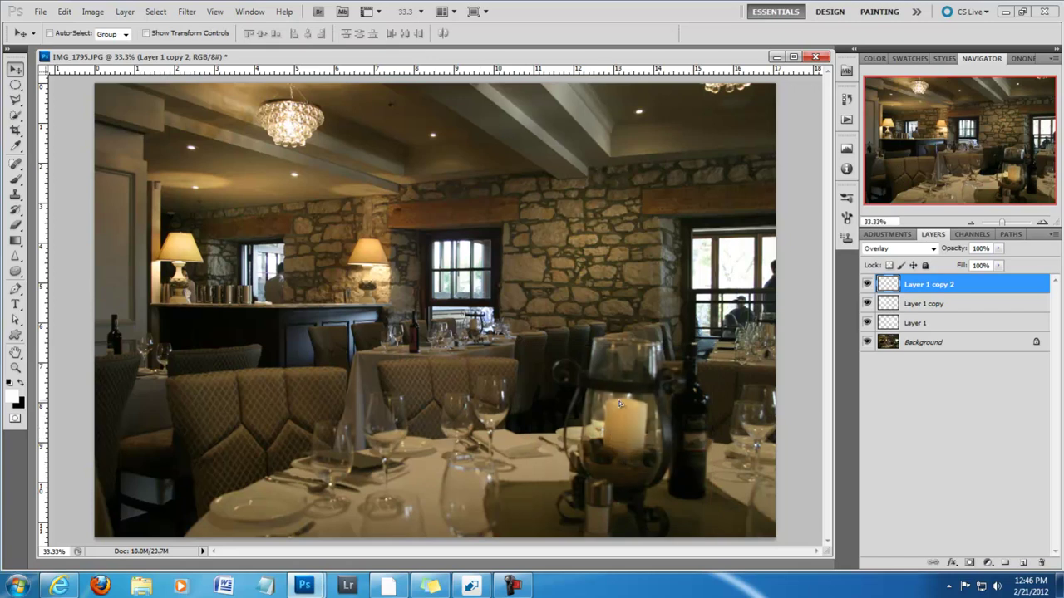
Select the three glow layers and gather them into Group 1 via New Group from Layers.
{"action": "left_click", "coordinate": [951, 303], "text": "shift"}
{"action": "left_click", "coordinate": [945, 324], "text": "shift"}
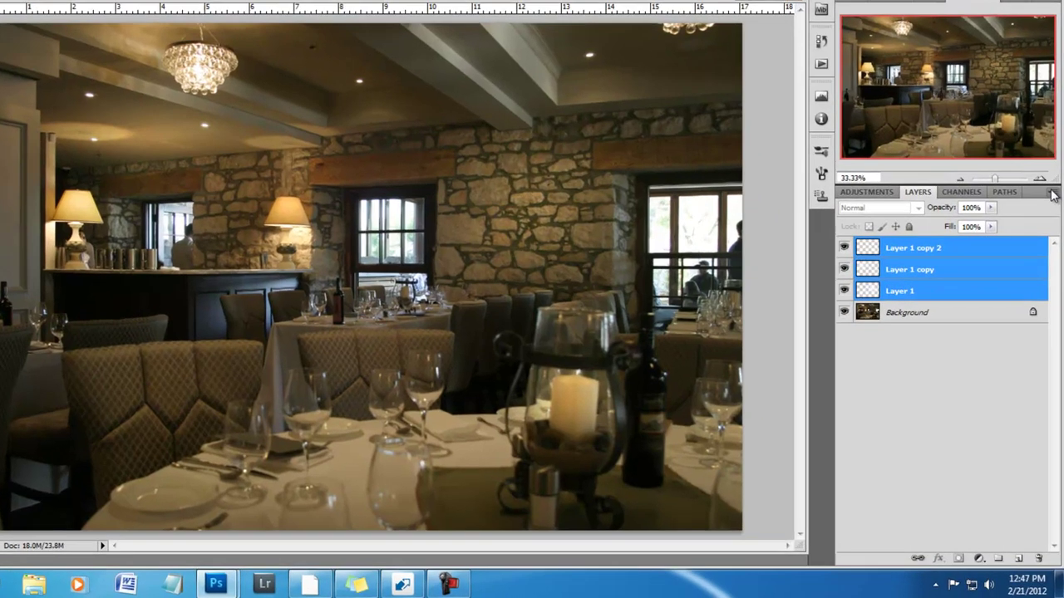
{"action": "left_click", "coordinate": [1054, 235]}
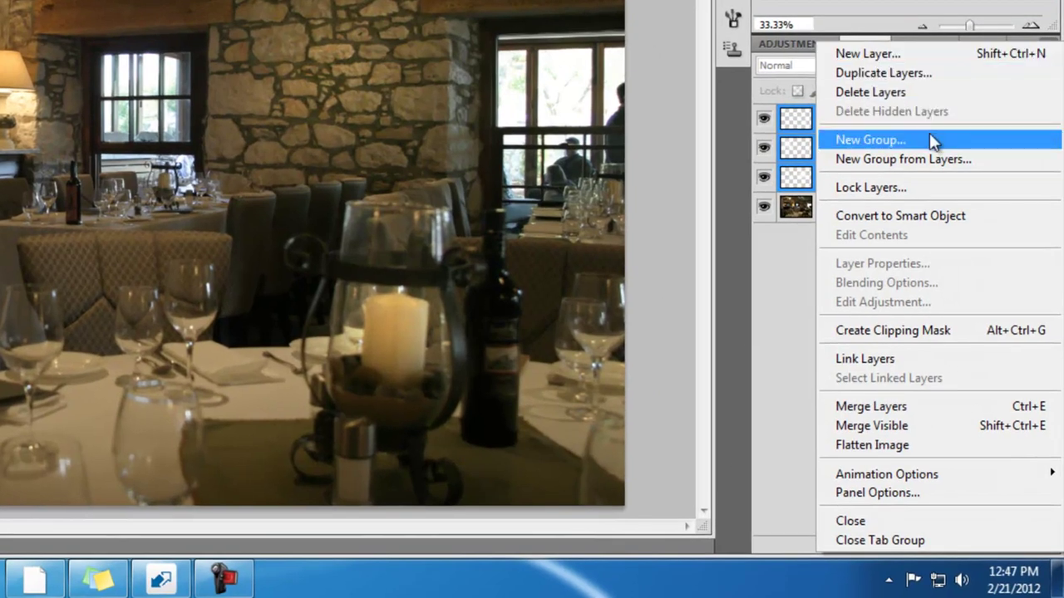
{"action": "left_click", "coordinate": [888, 159]}
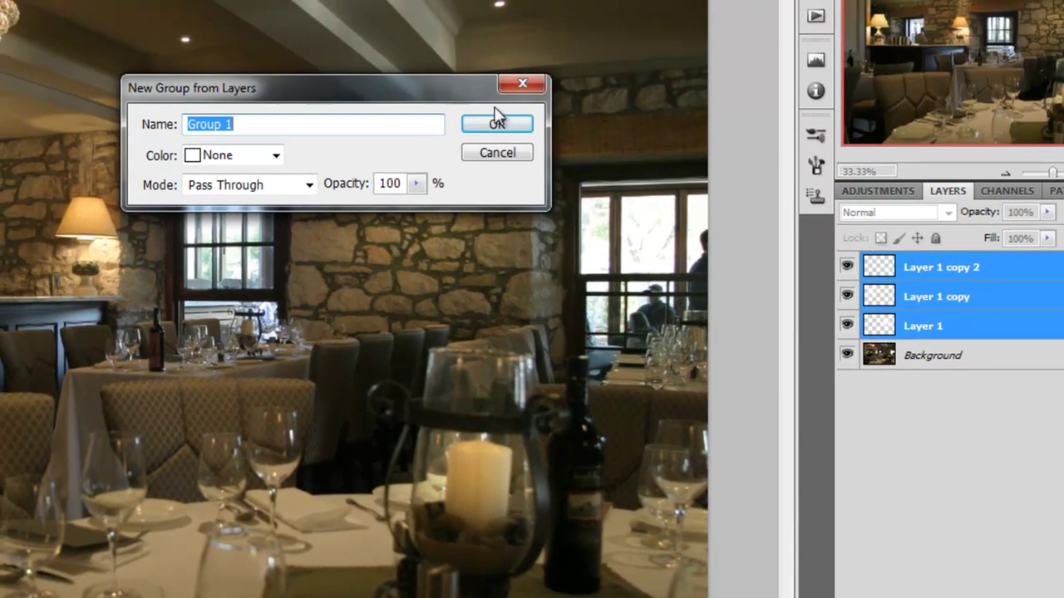
{"action": "left_click", "coordinate": [499, 114]}
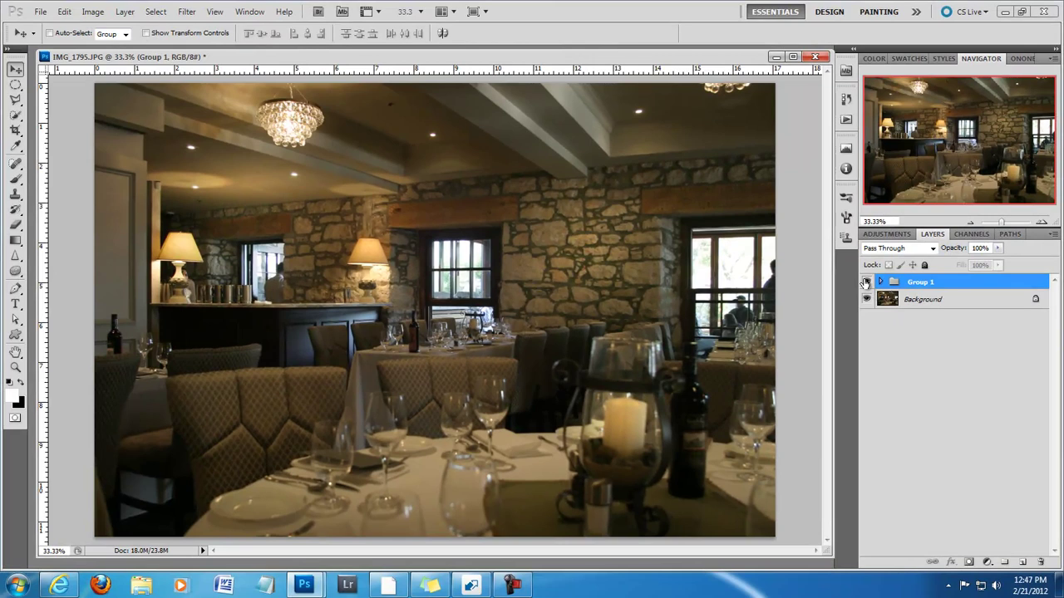
Toggle Group 1's visibility repeatedly to compare the scene with and without the glows.
{"action": "left_click", "coordinate": [865, 283]}
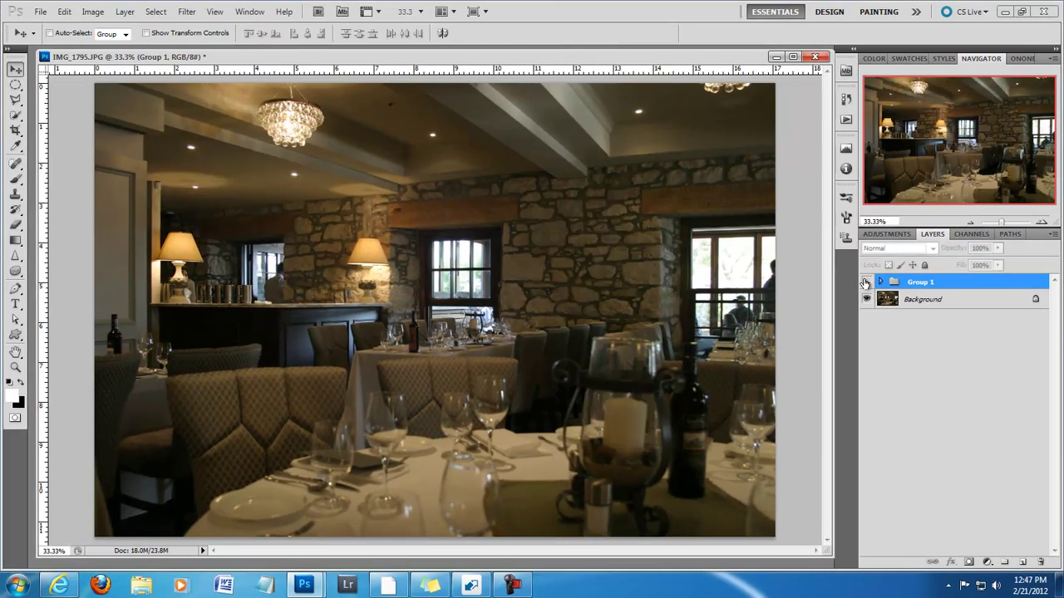
{"action": "left_click", "coordinate": [866, 282]}
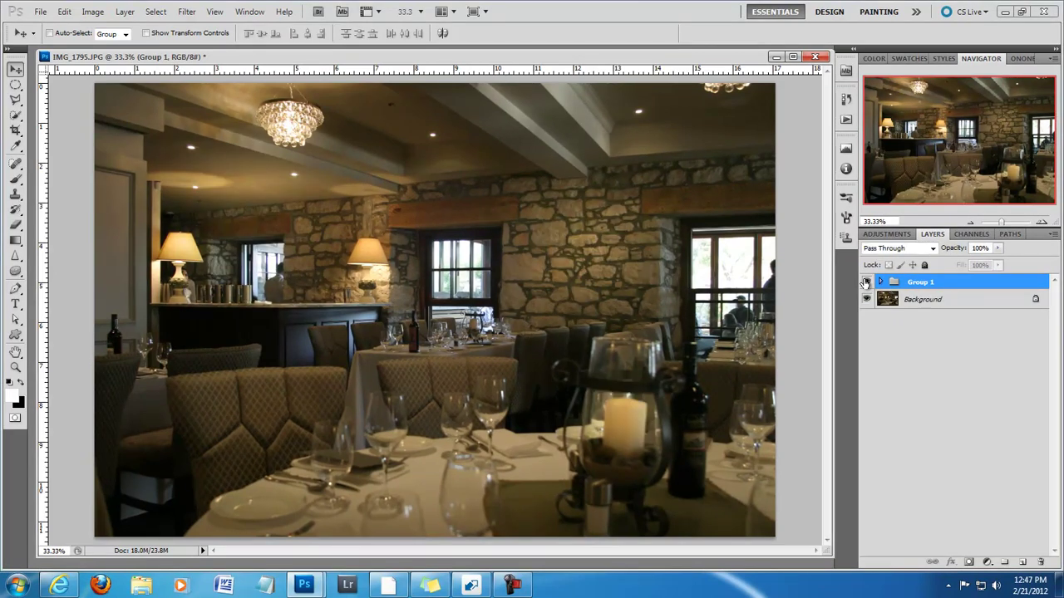
{"action": "left_click", "coordinate": [866, 282]}
{"action": "left_click", "coordinate": [865, 282]}
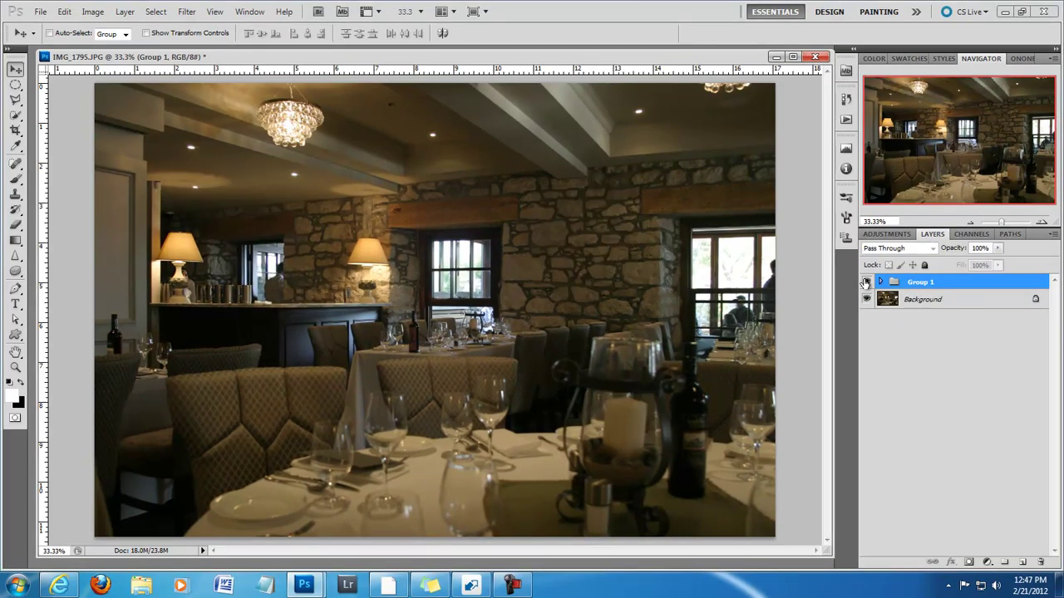
{"action": "left_click", "coordinate": [865, 283]}
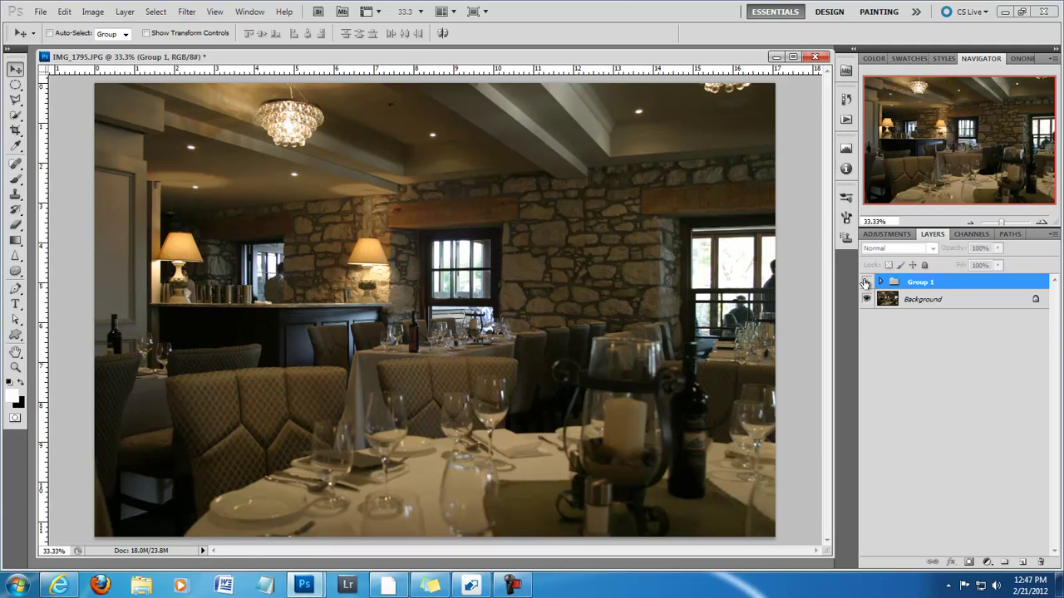
{"action": "left_click", "coordinate": [865, 282]}
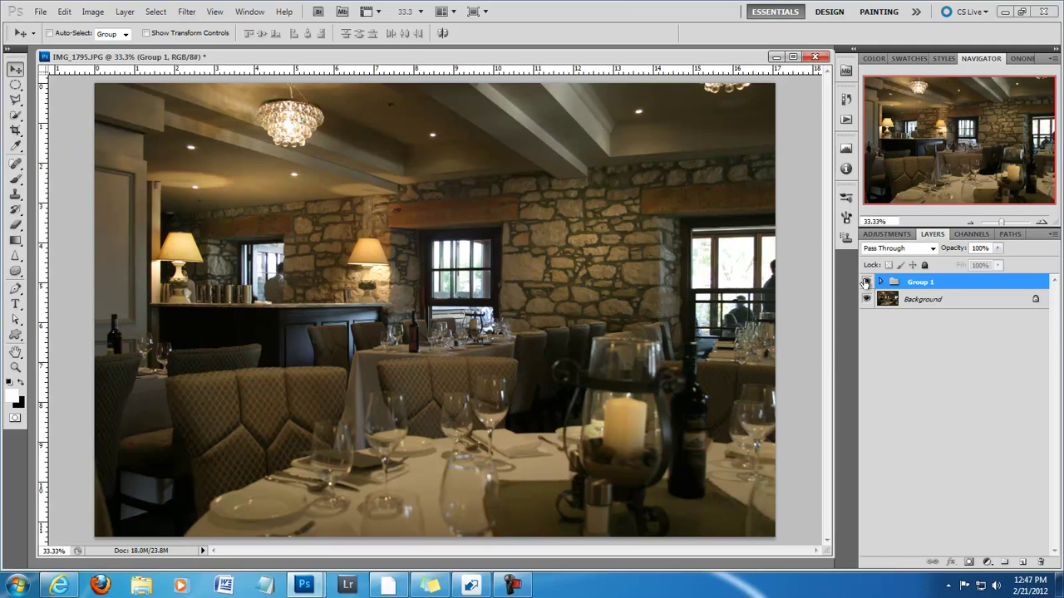
{"action": "left_click", "coordinate": [865, 283]}
{"action": "left_click", "coordinate": [865, 283]}
Expand Group 1 and move Layer 1 copy's glow near the wall lamps on the left stone wall.
{"action": "left_click", "coordinate": [880, 282]}
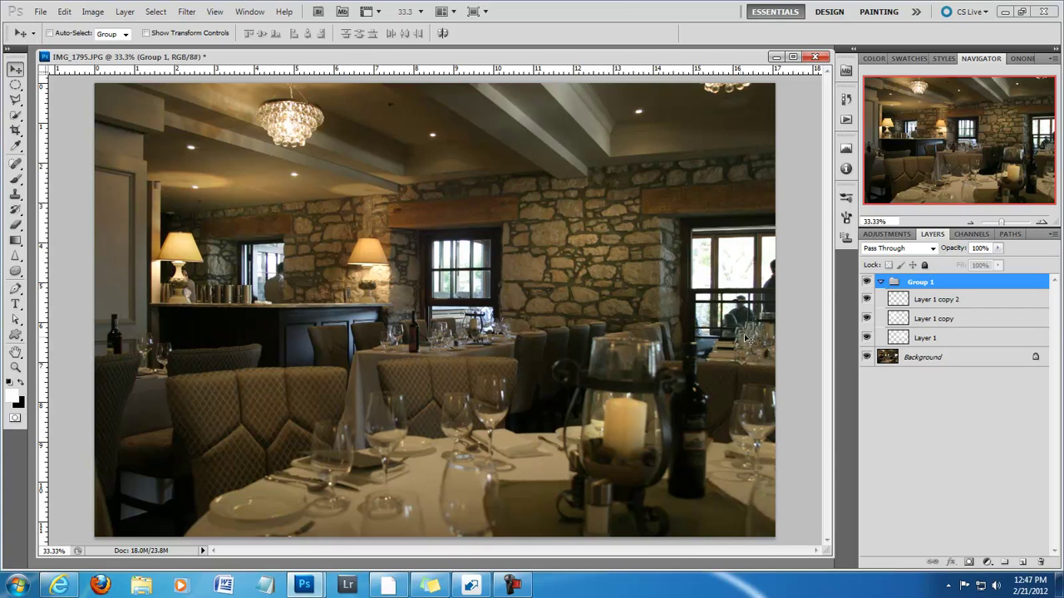
{"action": "left_click", "coordinate": [908, 322]}
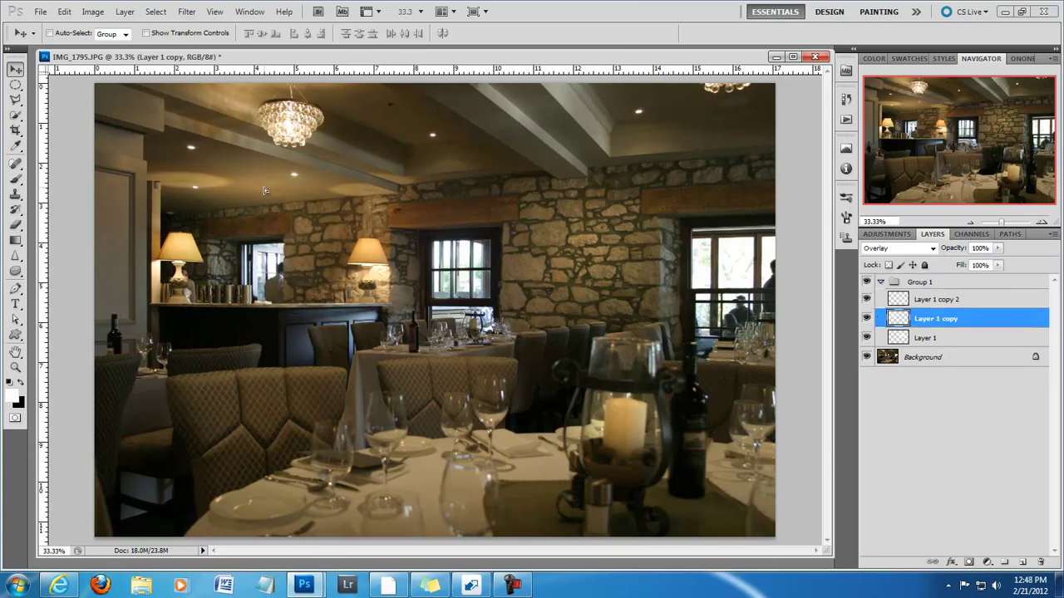
{"action": "left_click_drag", "start_coordinate": [264, 194], "coordinate": [359, 241]}
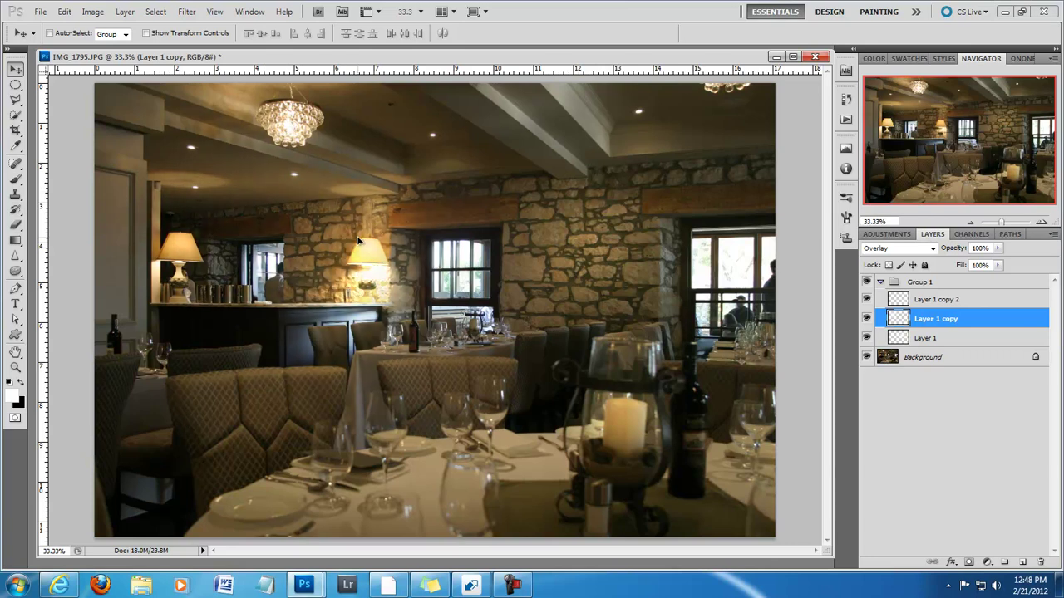
{"action": "left_click_drag", "start_coordinate": [359, 241], "coordinate": [200, 243]}
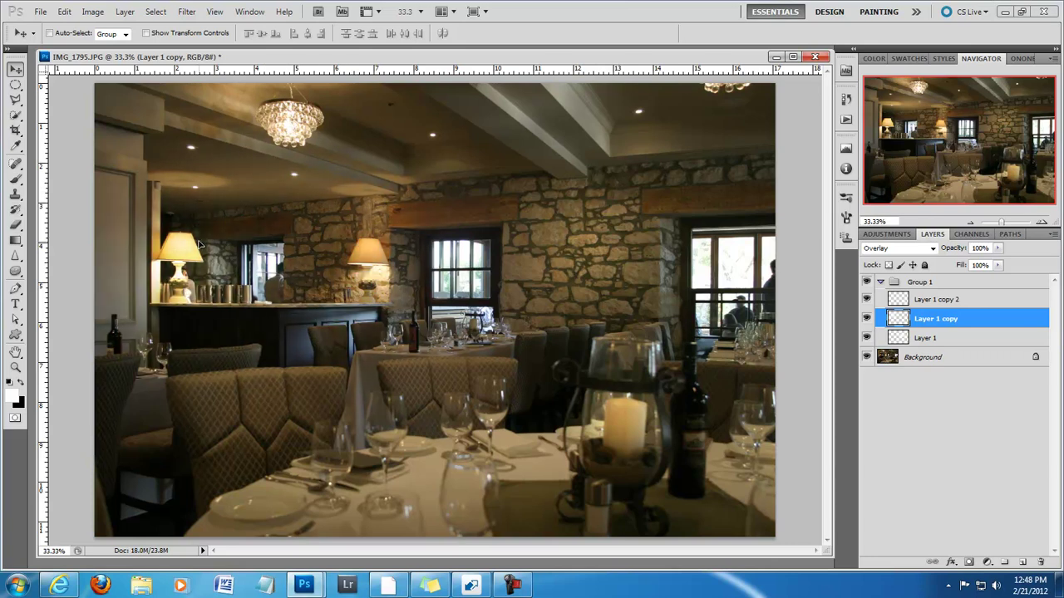
{"action": "left_click_drag", "start_coordinate": [233, 202], "coordinate": [235, 177]}
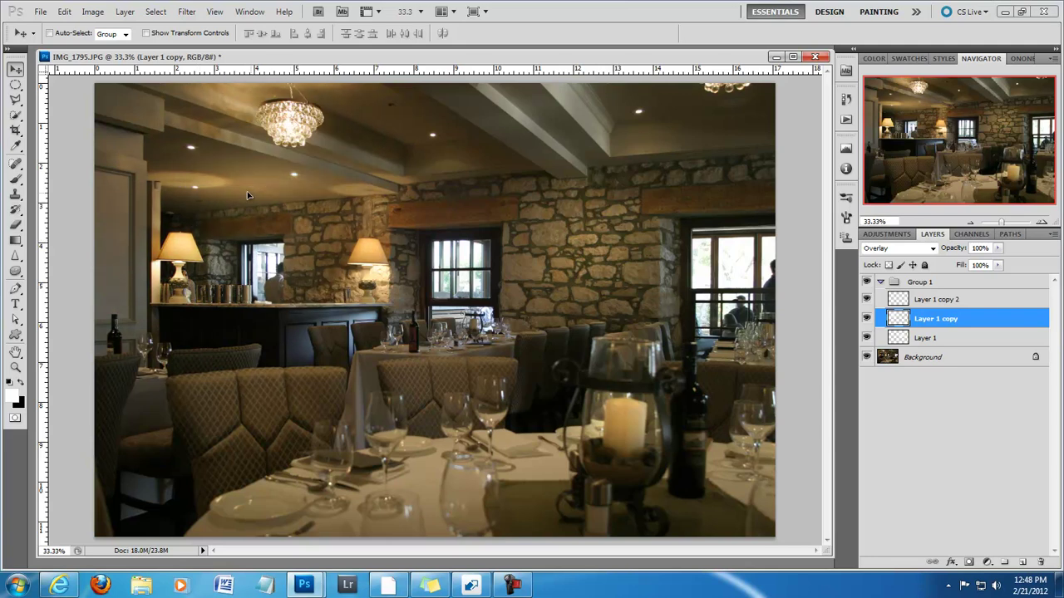